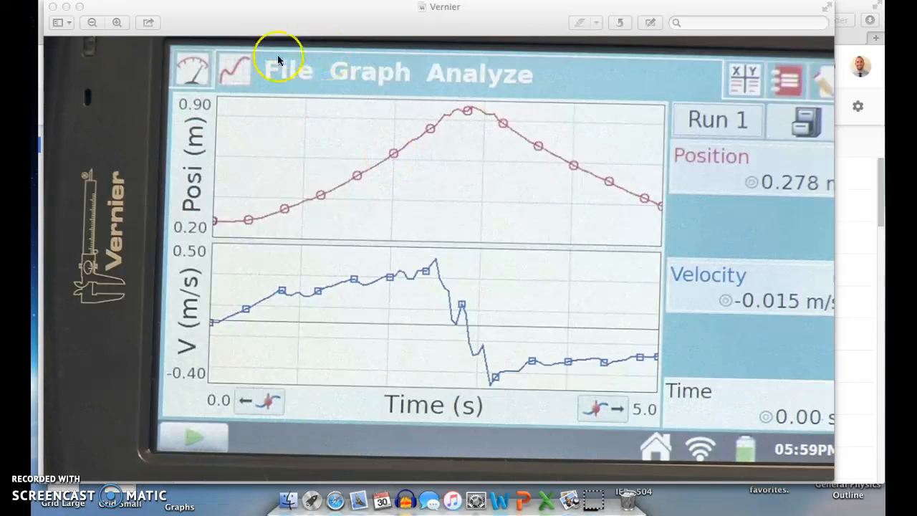
Step: Minimize the Vernier graph image and create a new Google Sheets spreadsheet in My Drive
click(66, 7)
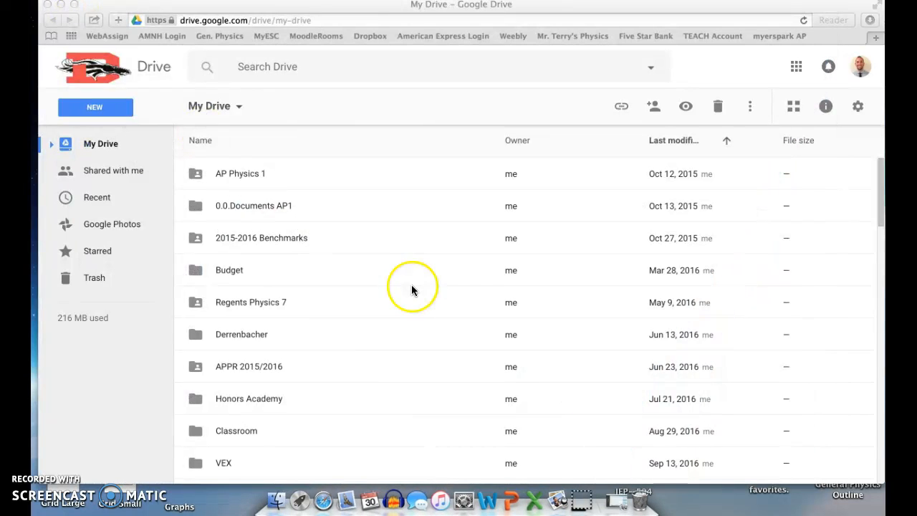
click(409, 111)
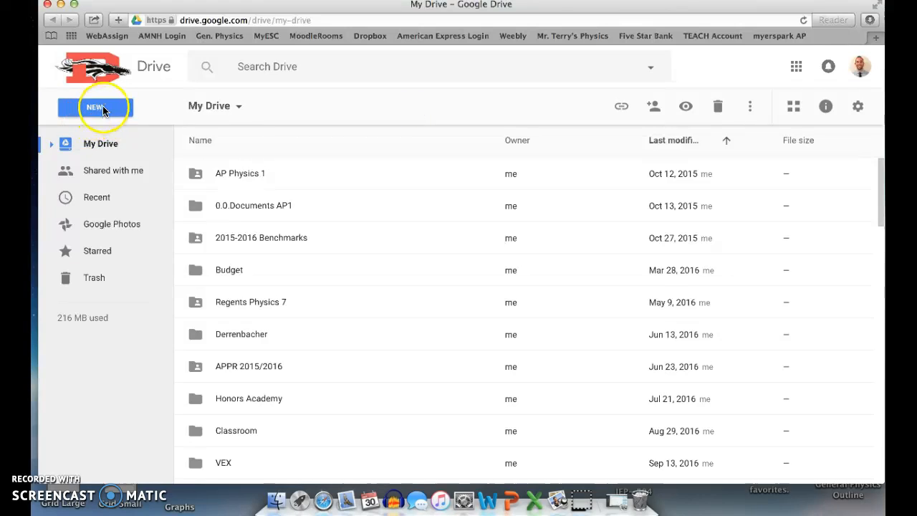
click(104, 110)
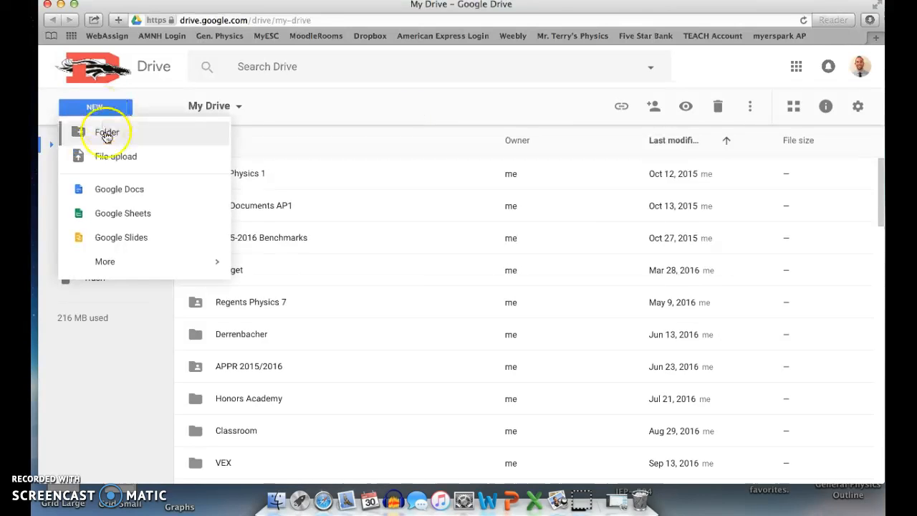
click(127, 223)
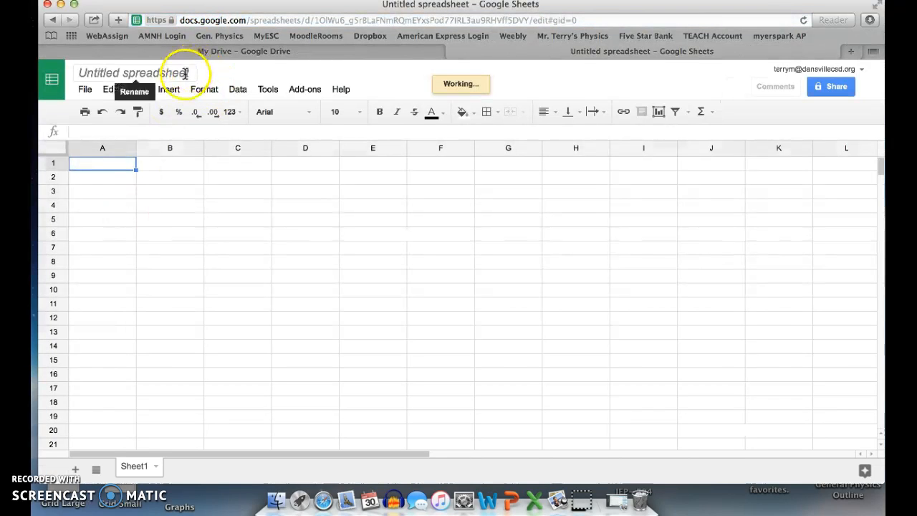
Step: Rename the untitled spreadsheet as "Motion Graphs"
click(185, 73)
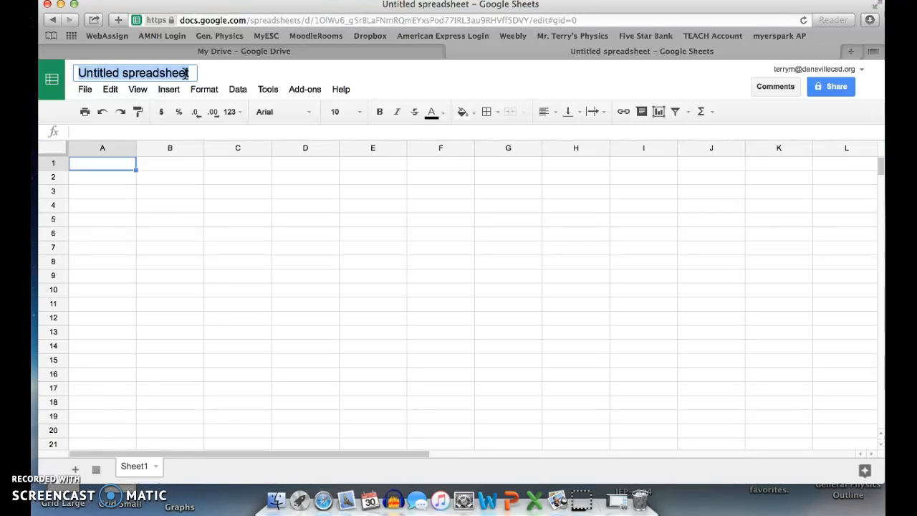
text(Motion Graphs)
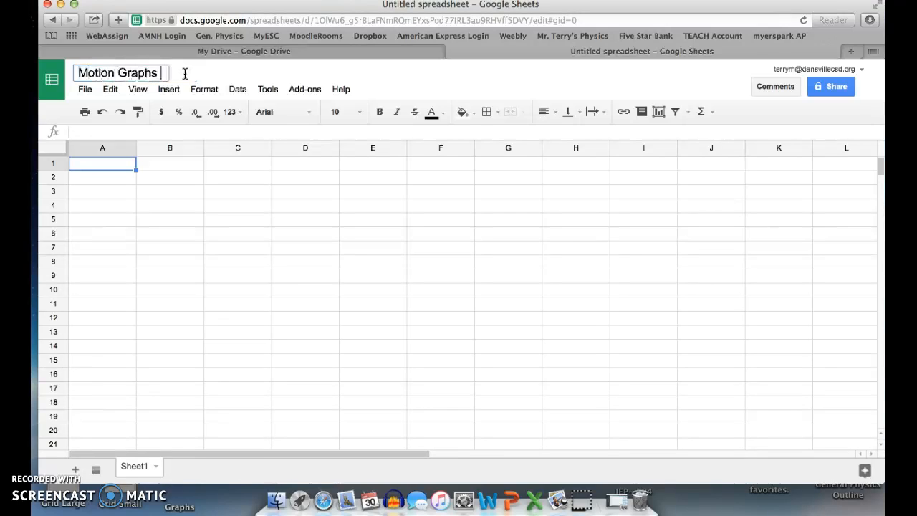
click(160, 231)
click(111, 166)
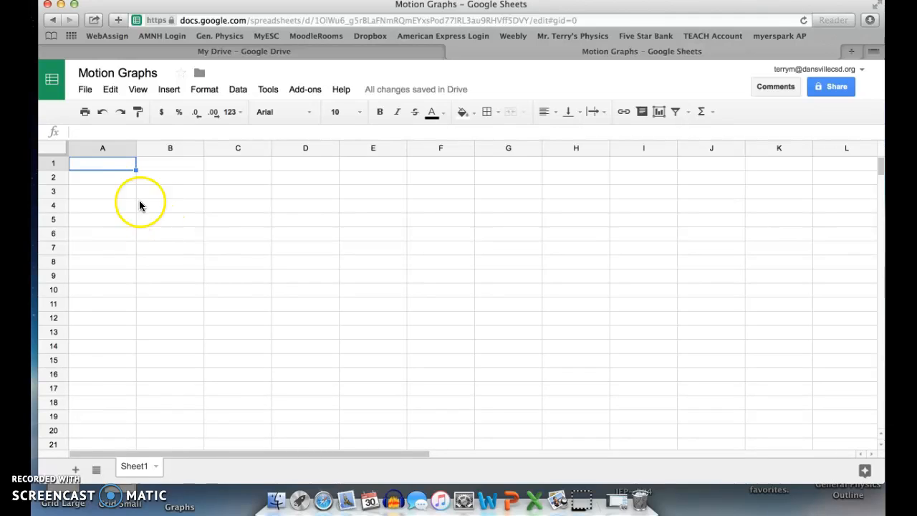
Step: Enter the column headers "Time (s)" in cell B3 and "Position (m)" in cell C3
click(172, 191)
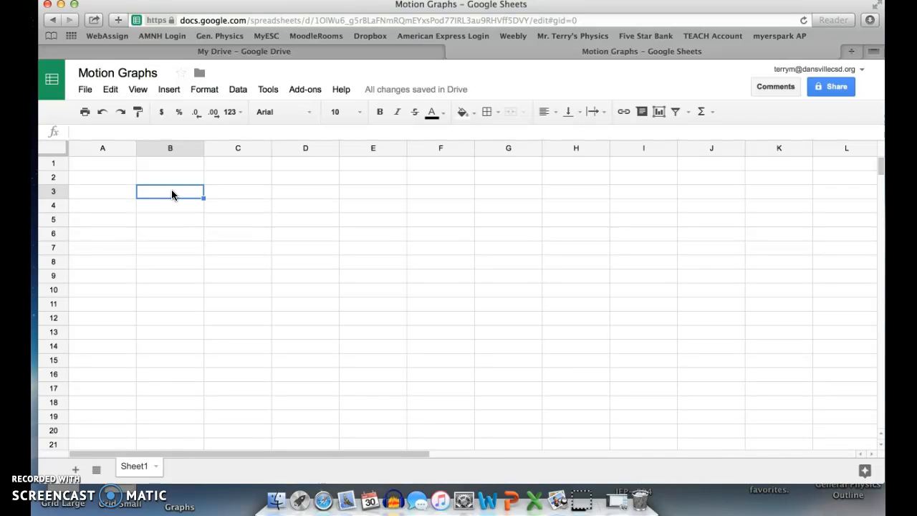
text(Time)
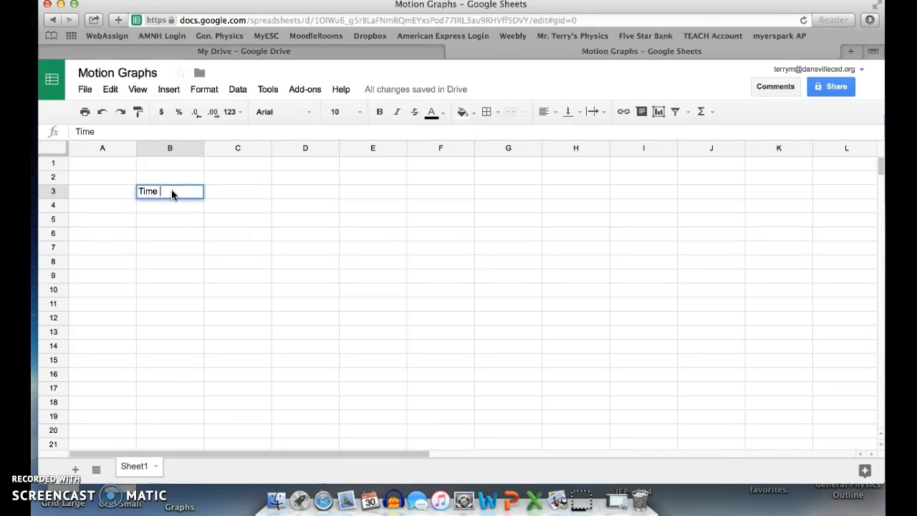
text( (s))
key(Tab)
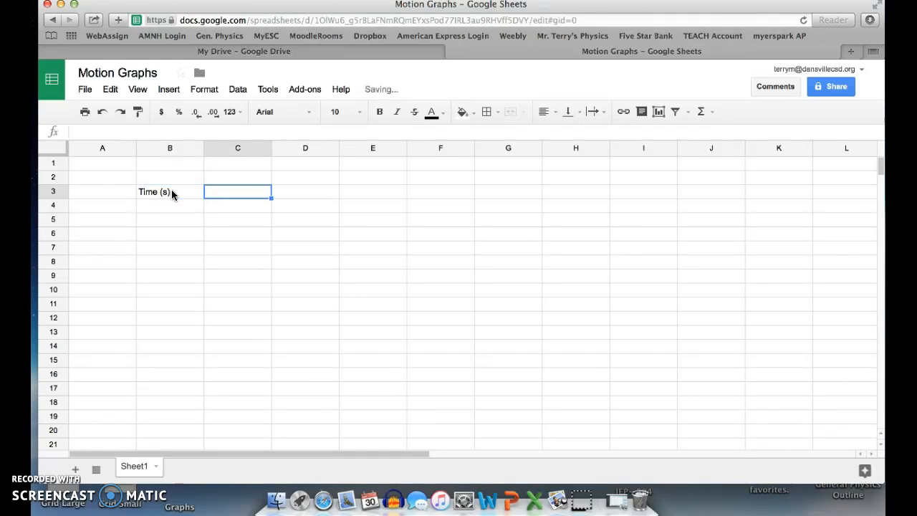
text(Position (m))
key(Return)
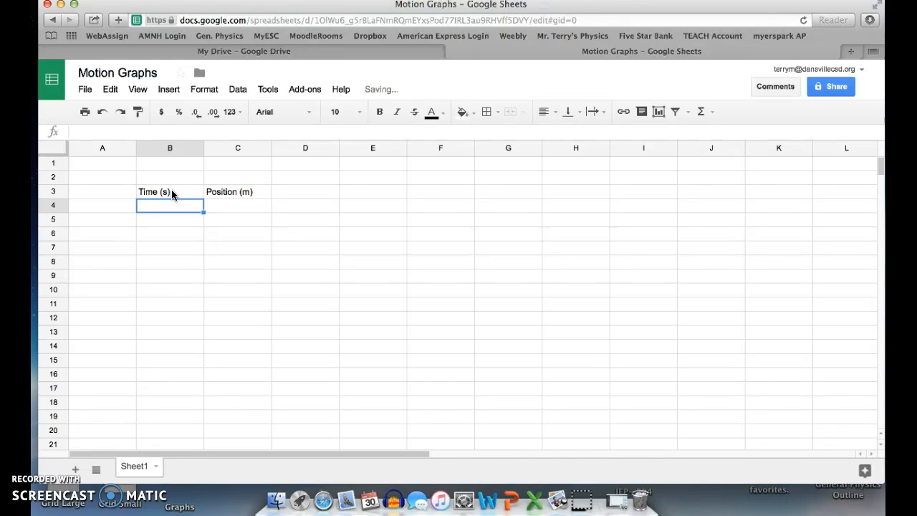
Step: Paste the copied position values into column C, starting at cell C4 below the Position (m) header
click(233, 206)
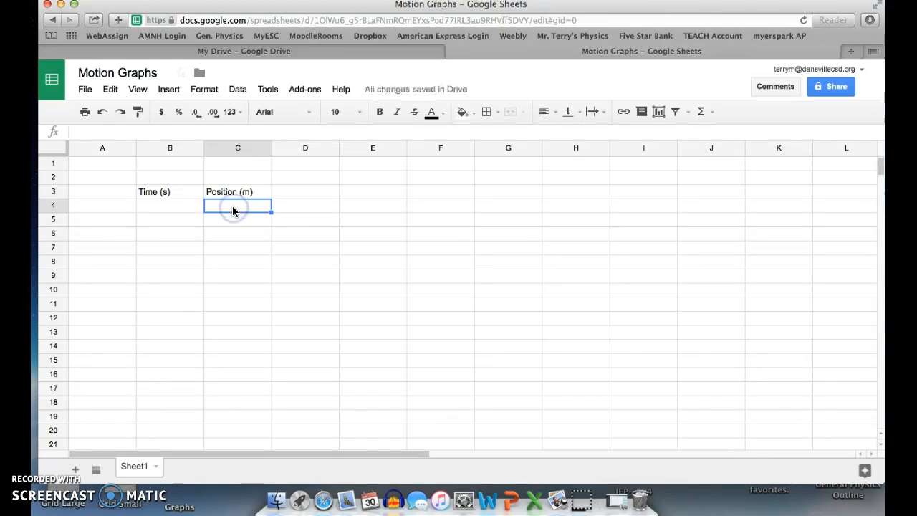
key(super+v)
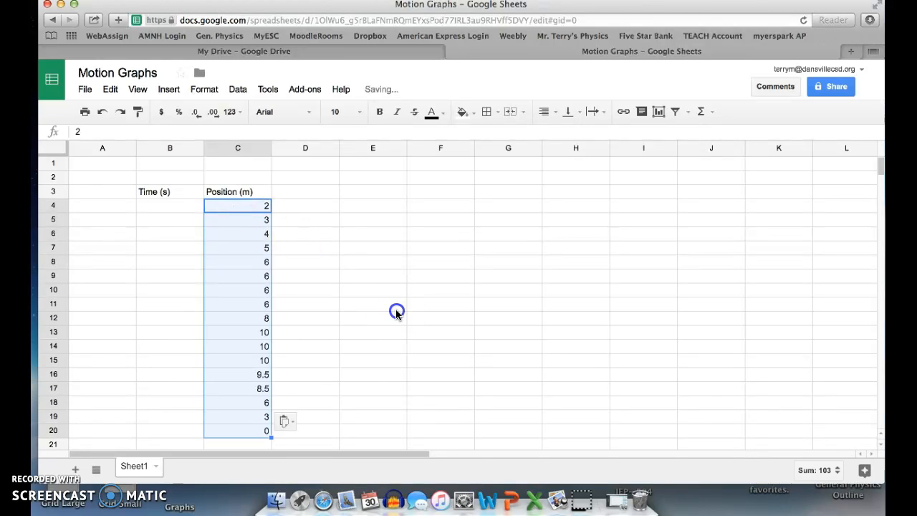
click(395, 312)
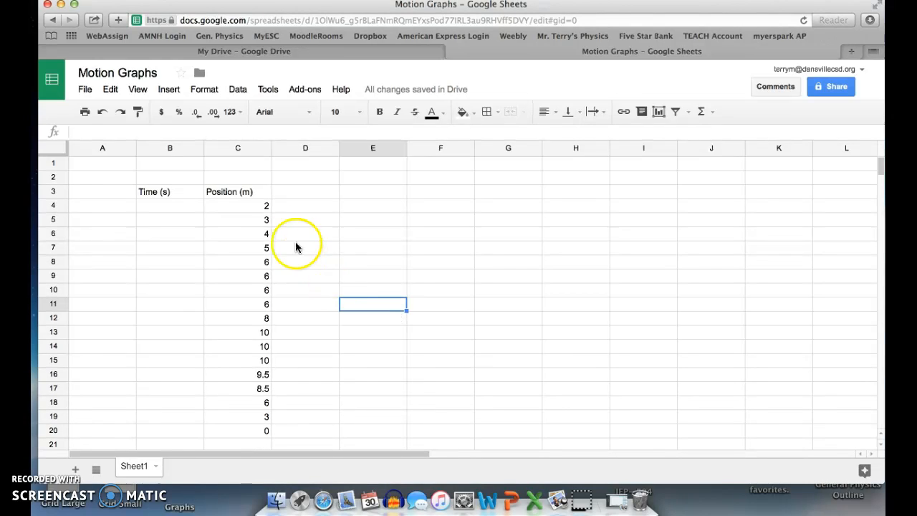
Step: Fill the Time (s) column from B4 to B20 with the whole numbers 0 through 16
click(188, 212)
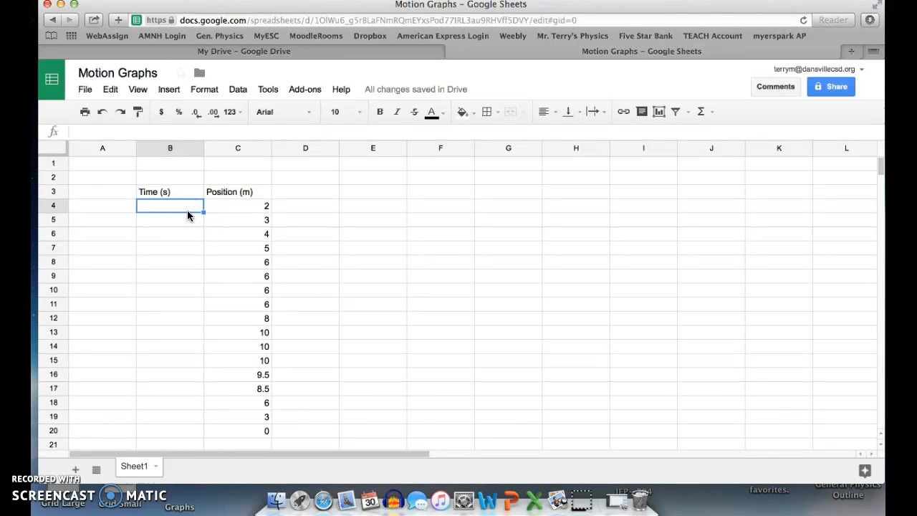
text(0)
key(Return)
text(1)
key(Return)
text(2)
key(Return)
text(3)
key(Return)
text(4)
key(Return)
text(5)
key(Return)
text(6)
key(Return)
text(7)
key(Return)
text(8)
key(Return)
text(9)
key(Return)
text(1)
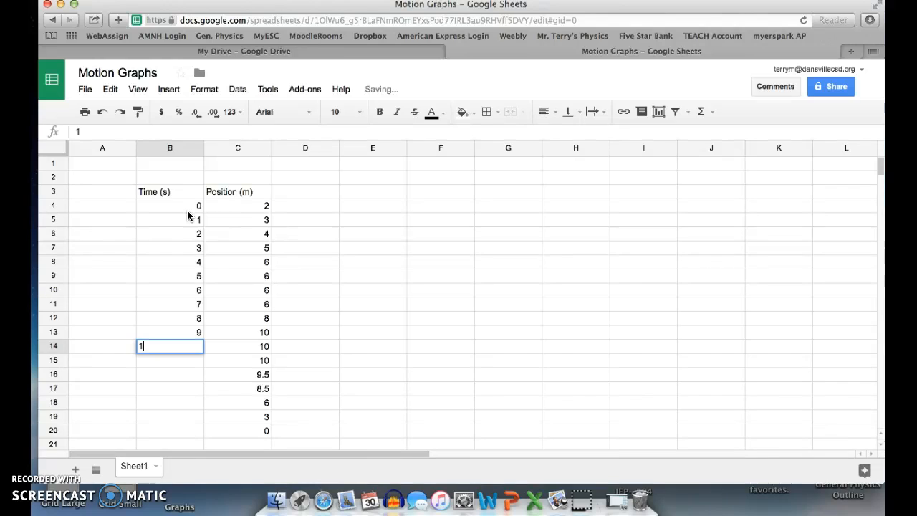
text(0)
key(Return)
text(11)
key(Return)
text(12)
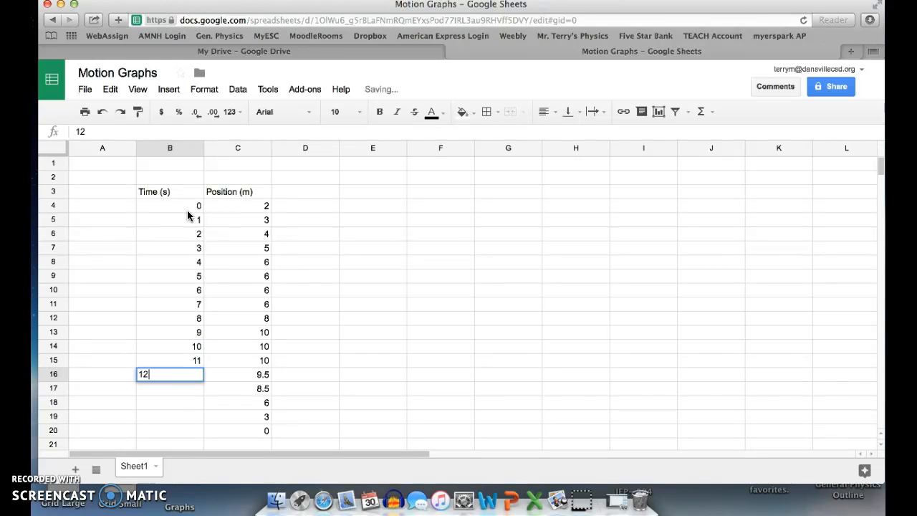
key(Return)
text(13)
key(Return)
text(14)
key(Return)
text(15)
key(Return)
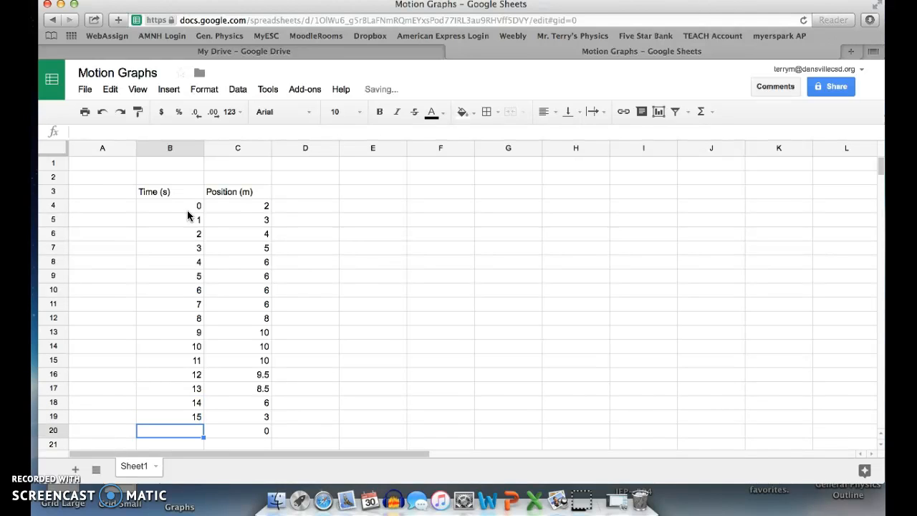
text(16)
key(Return)
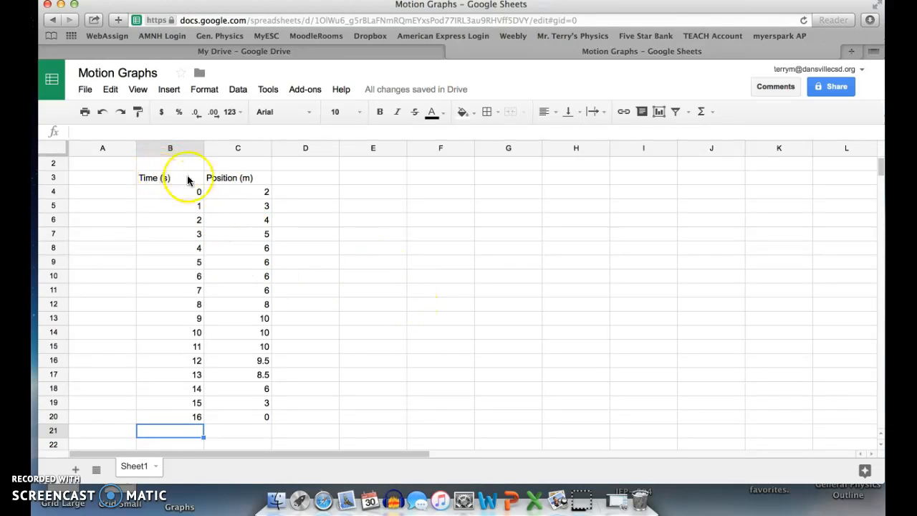
click(321, 416)
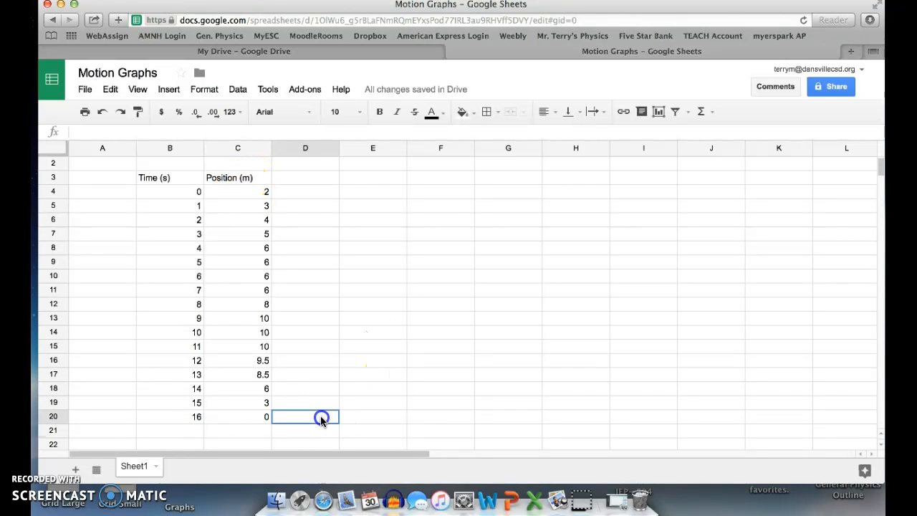
click(160, 179)
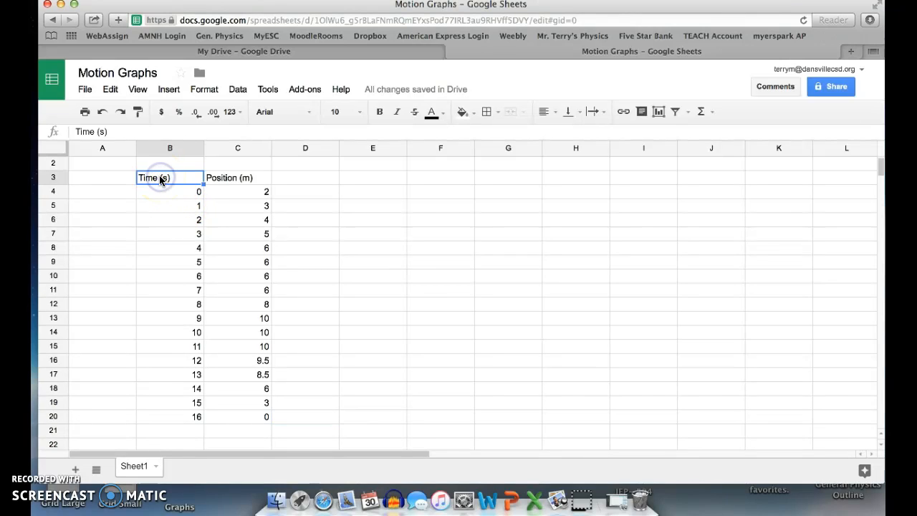
drag(155, 178, 265, 420)
click(336, 419)
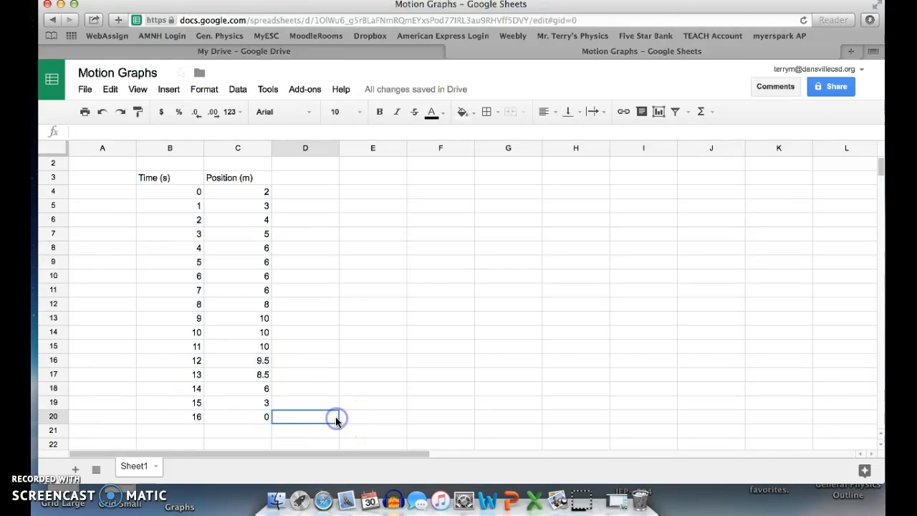
Step: Start inserting a chart based on the time and position data, headers included, in range B3:C20
click(149, 180)
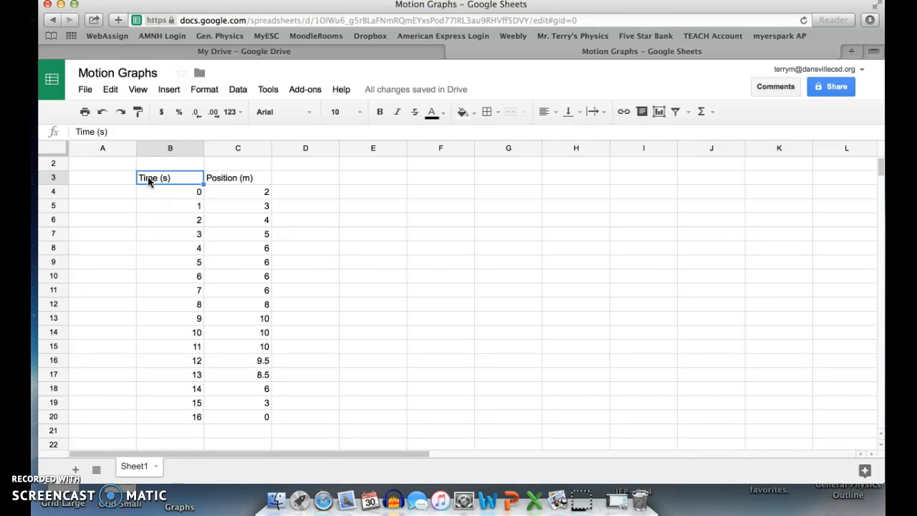
shift+click(252, 416)
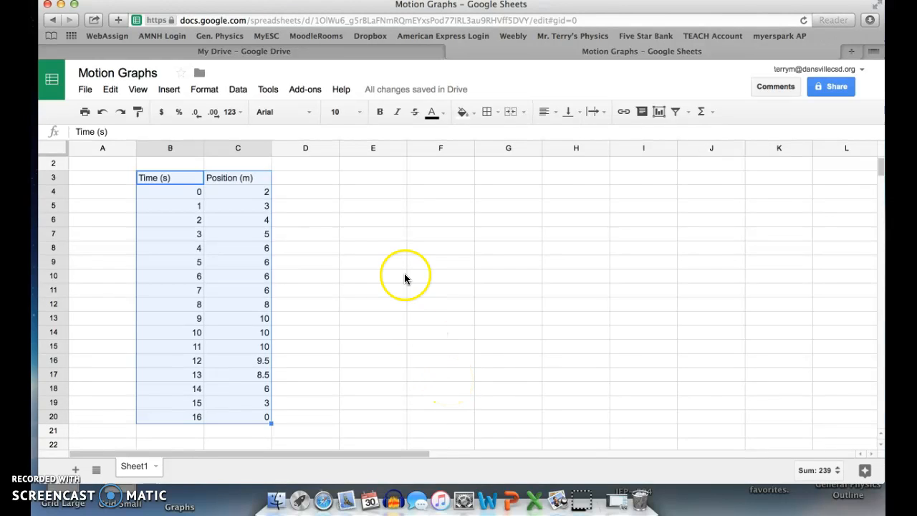
click(172, 99)
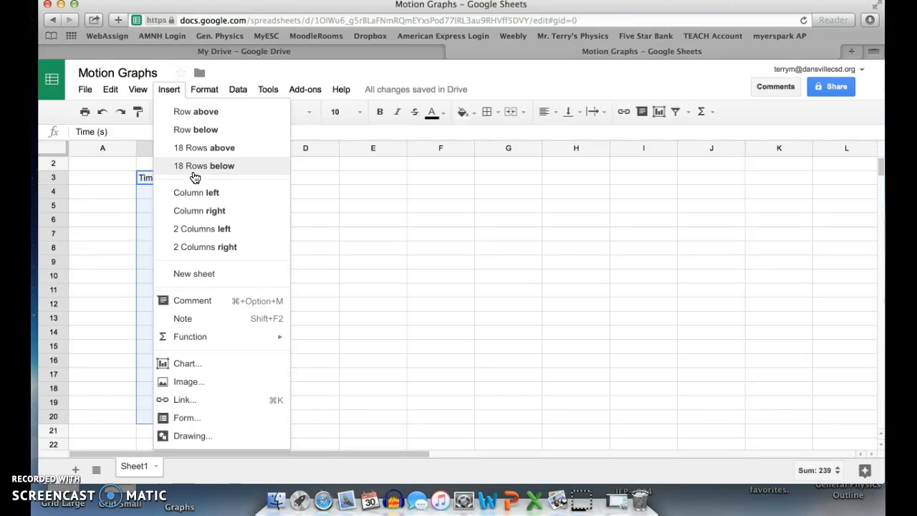
click(214, 364)
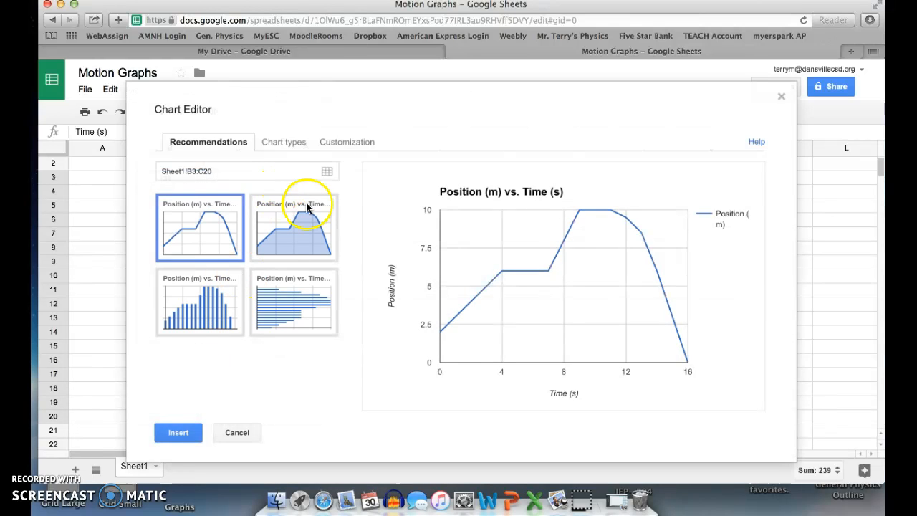
Step: Choose the Scatter chart type for the position and time data and insert the chart into the sheet
click(283, 145)
scroll(187, 316, down, 4)
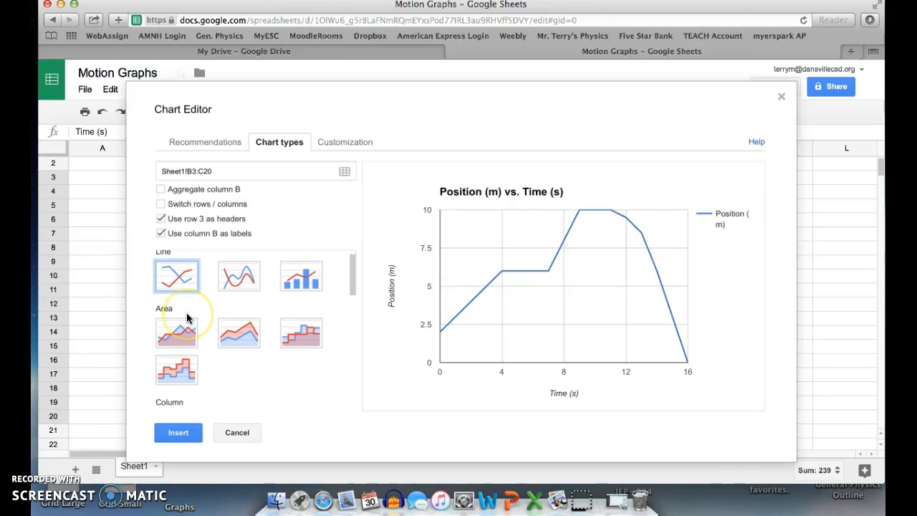
scroll(187, 318, down, 5)
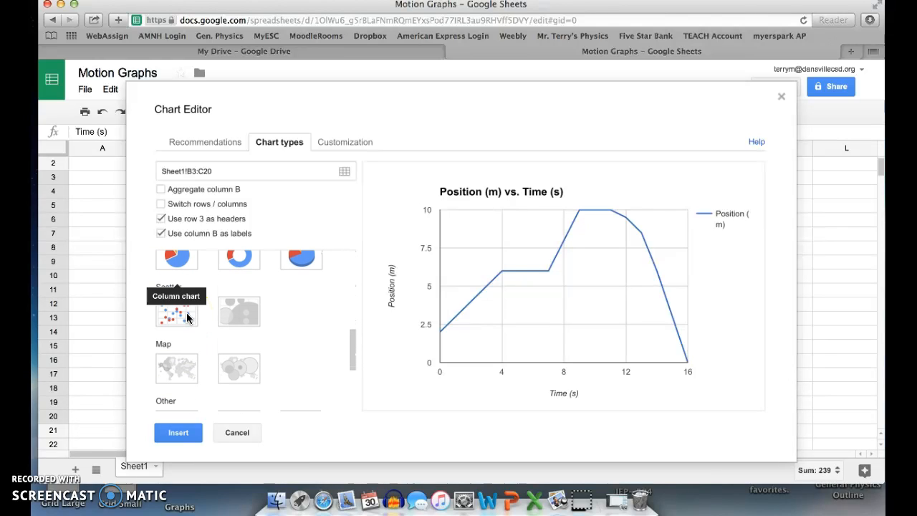
click(317, 363)
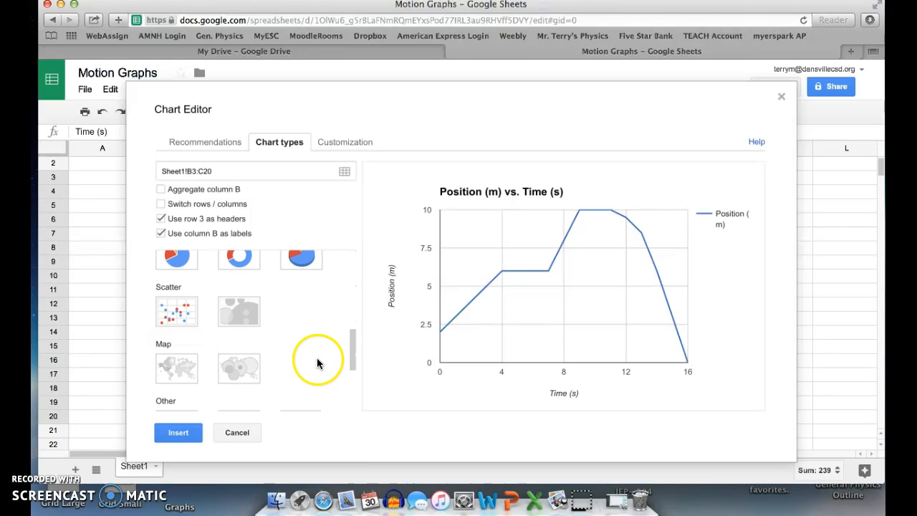
click(188, 313)
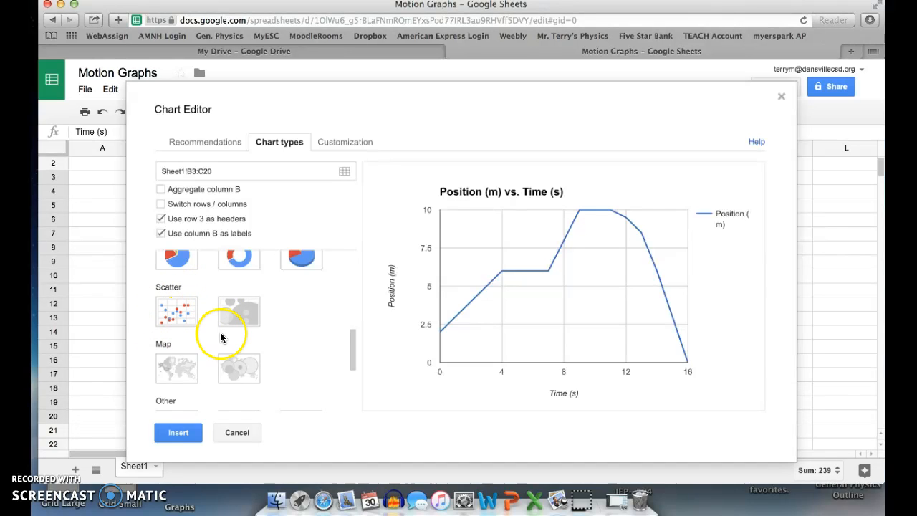
click(177, 312)
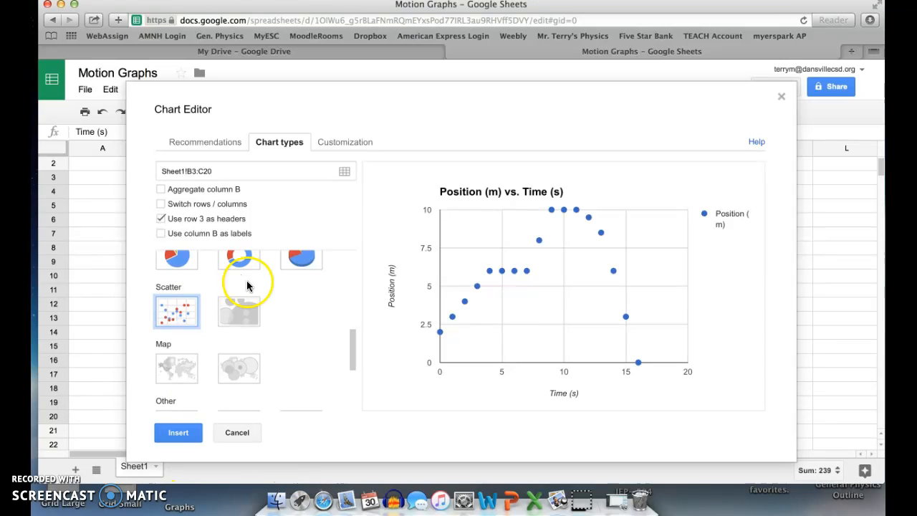
click(179, 435)
Step: Move the scatter chart beside the data table so that it covers columns D to I and leaves the data uncovered
click(432, 219)
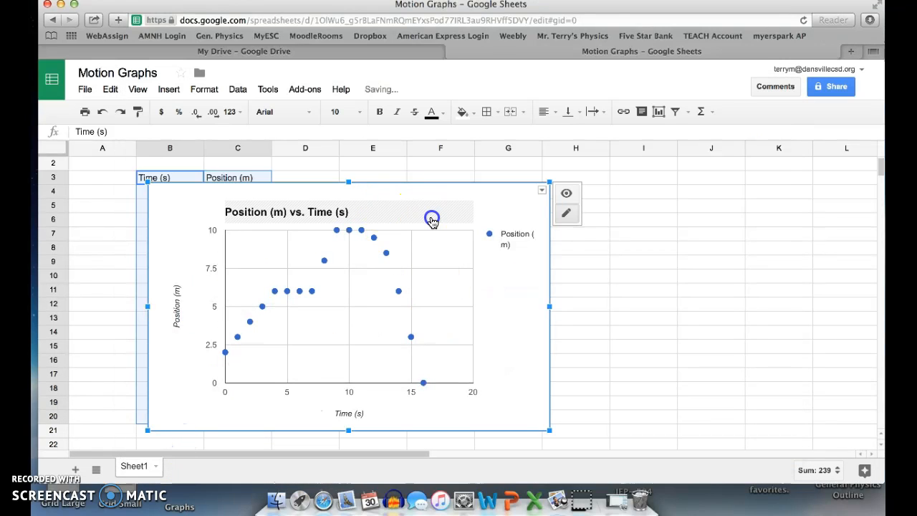
click(506, 207)
drag(506, 208, 648, 201)
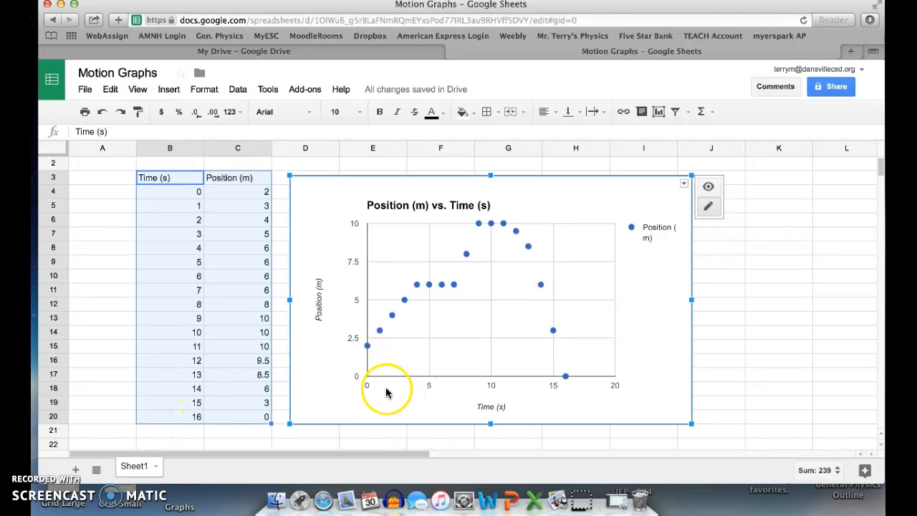
click(503, 203)
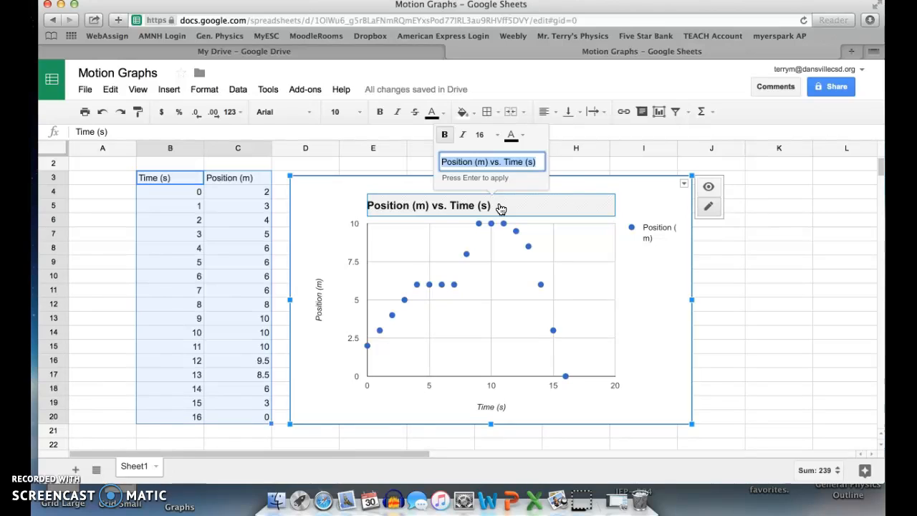
text(Motion Gra)
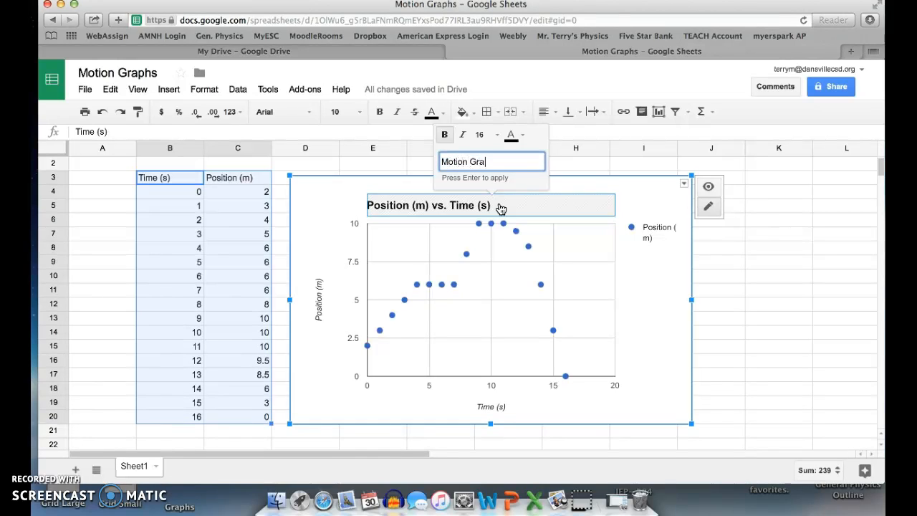
text(ph M.Terry)
click(657, 312)
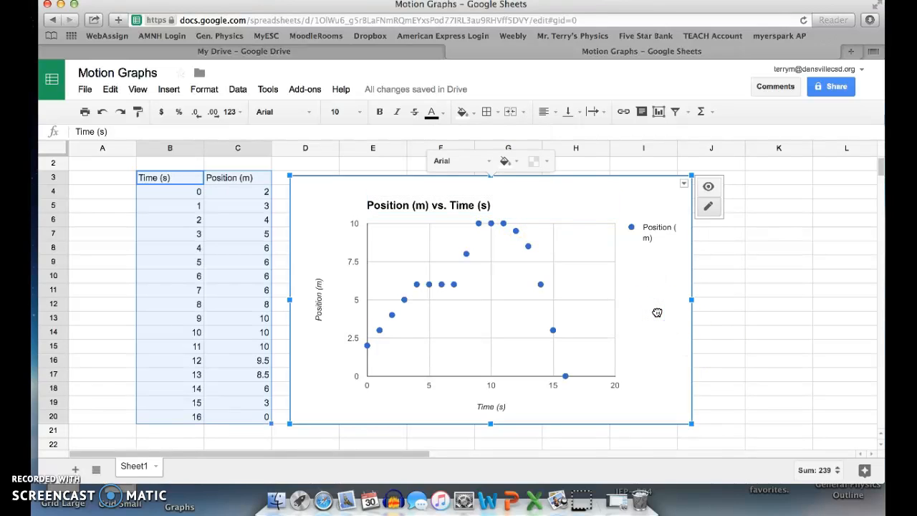
Step: Change the scatter chart's title to "Motion Graph" followed by the author's name
click(511, 212)
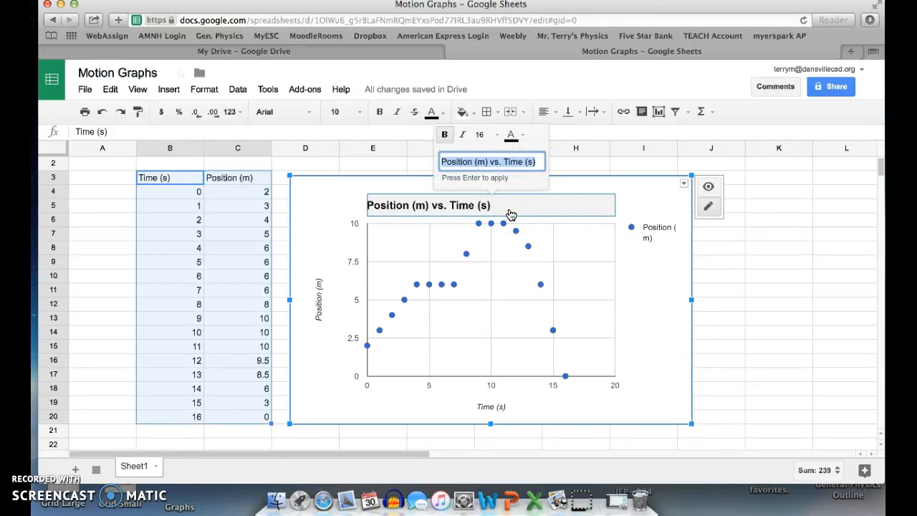
text(Motion Graph M. Terry)
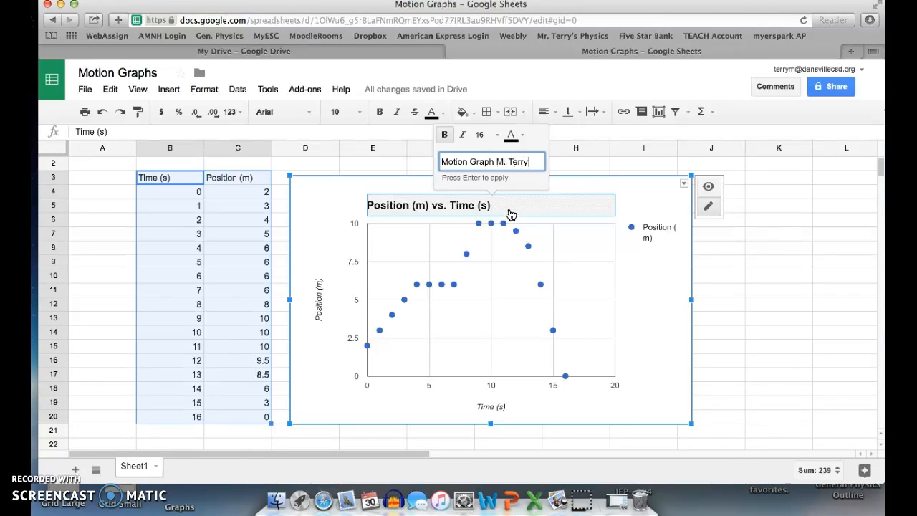
click(657, 321)
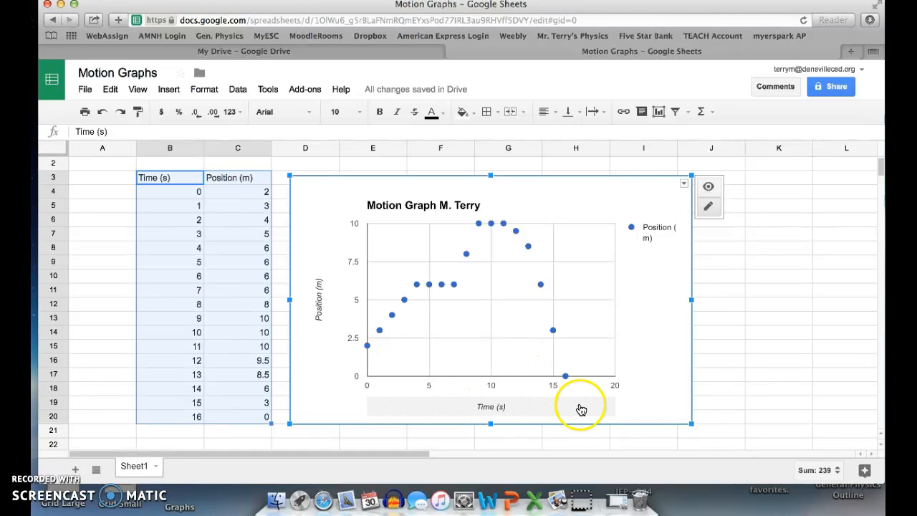
Step: Open the chart's advanced customization and set the horizontal axis's major gridline count to 17
click(642, 212)
click(684, 184)
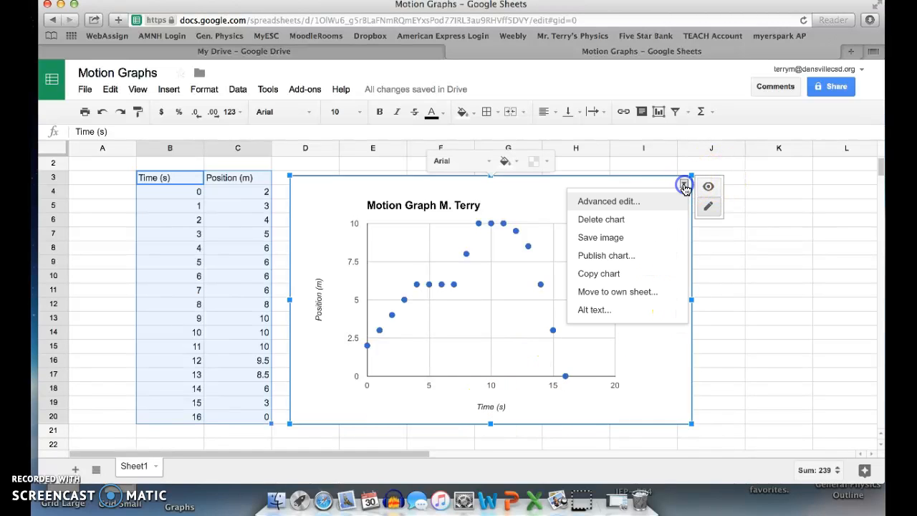
click(626, 201)
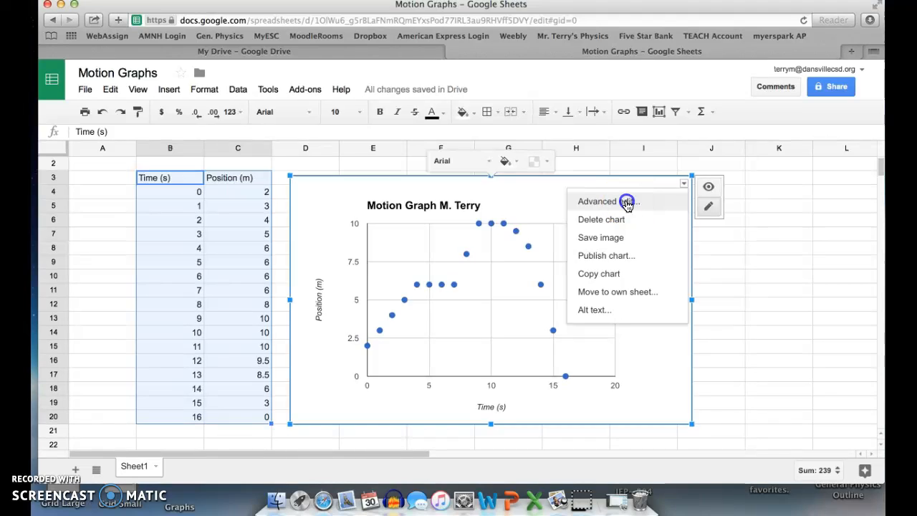
scroll(211, 213, down, 5)
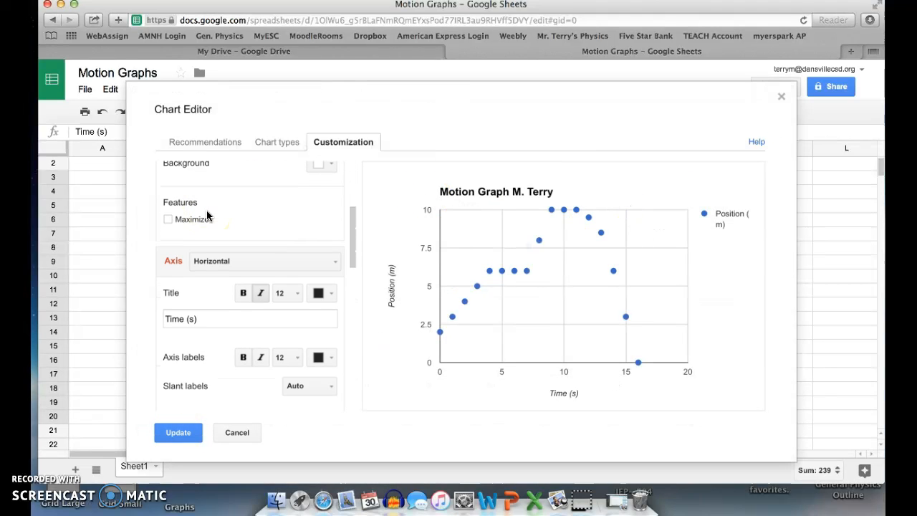
scroll(220, 360, down, 1)
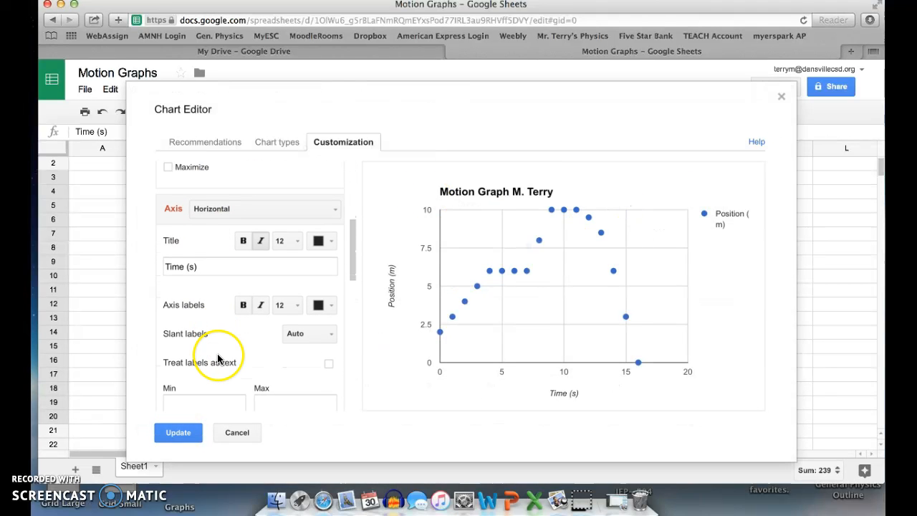
scroll(276, 273, down, 1)
scroll(277, 273, up, 1)
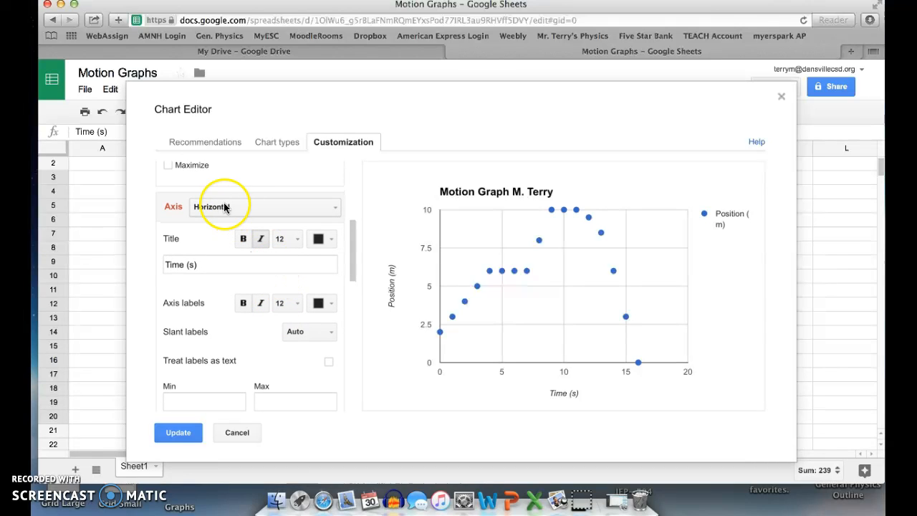
scroll(244, 297, down, 5)
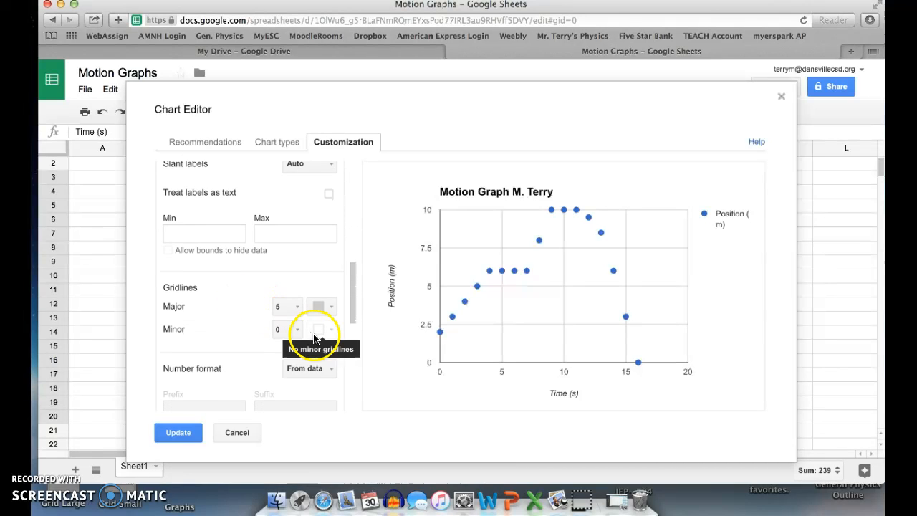
click(284, 306)
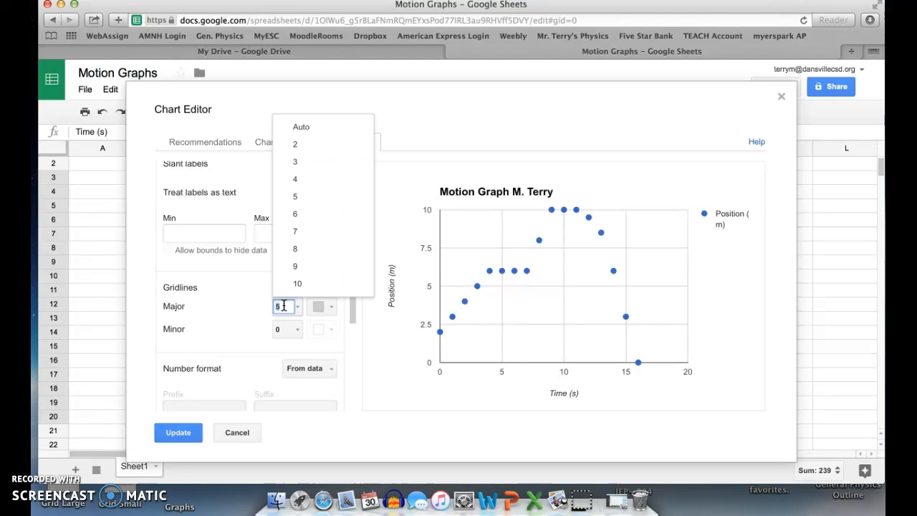
text(17)
key(Return)
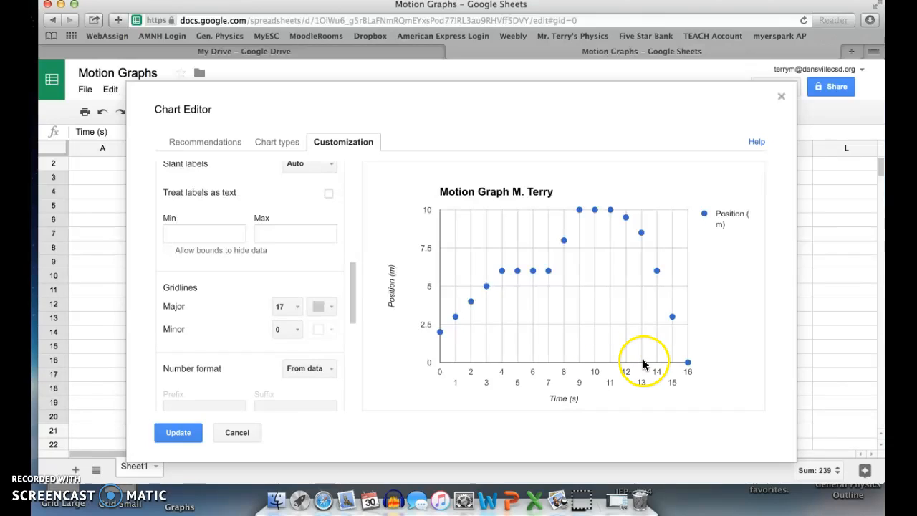
click(670, 370)
Step: Switch the axis settings to the vertical axis and set its major gridline count to 11
scroll(296, 237, up, 3)
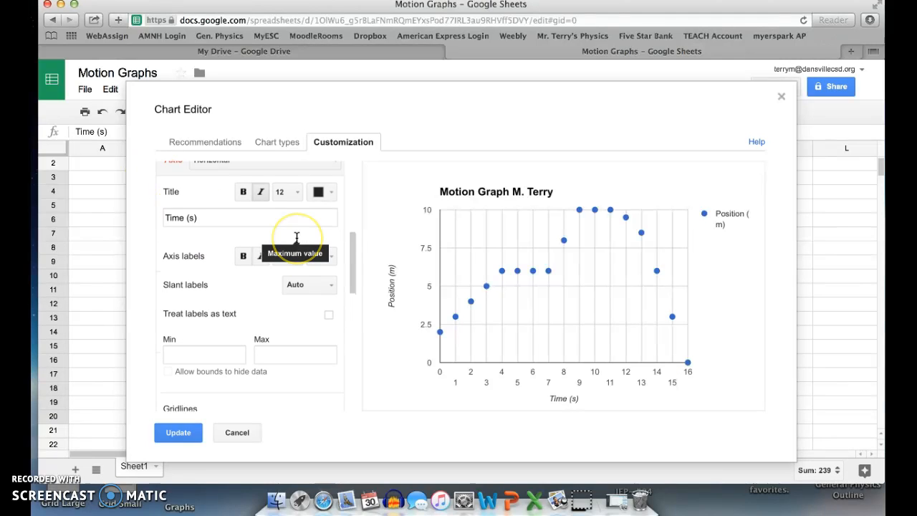
scroll(296, 237, up, 2)
click(303, 227)
click(263, 262)
scroll(283, 292, down, 4)
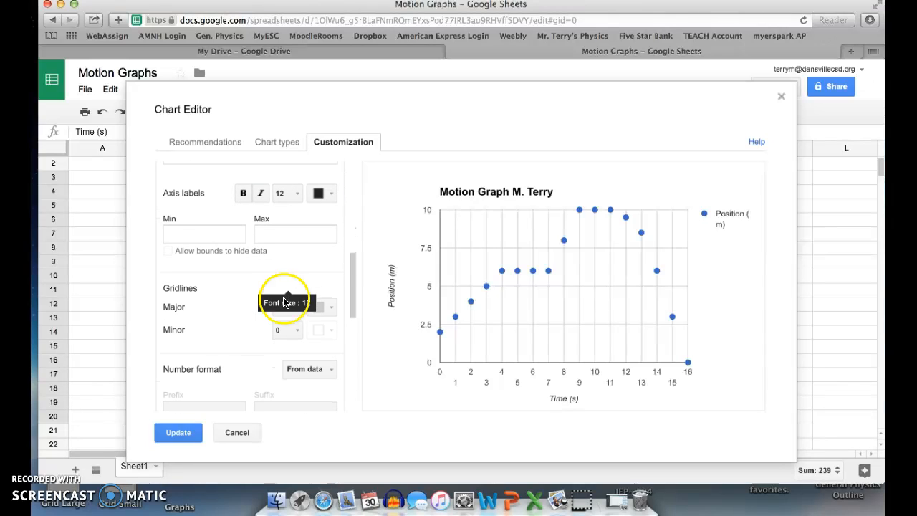
scroll(317, 365, down, 1)
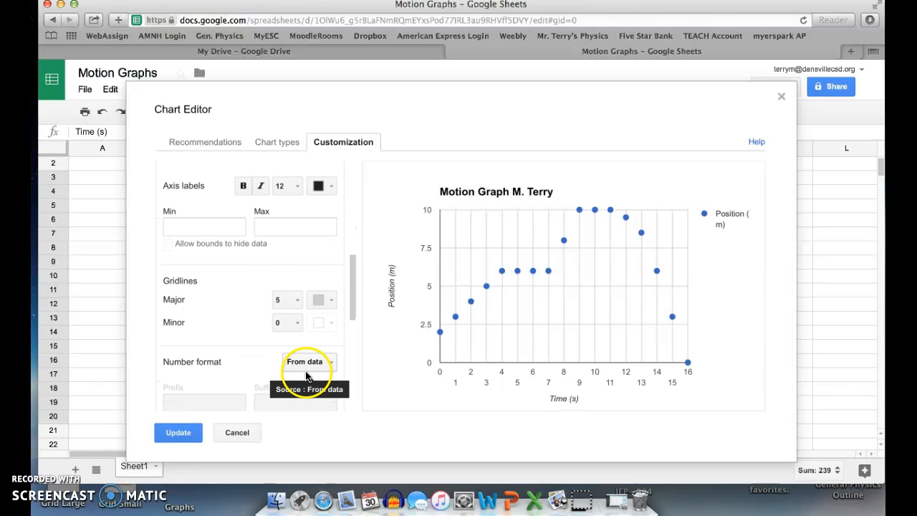
click(283, 299)
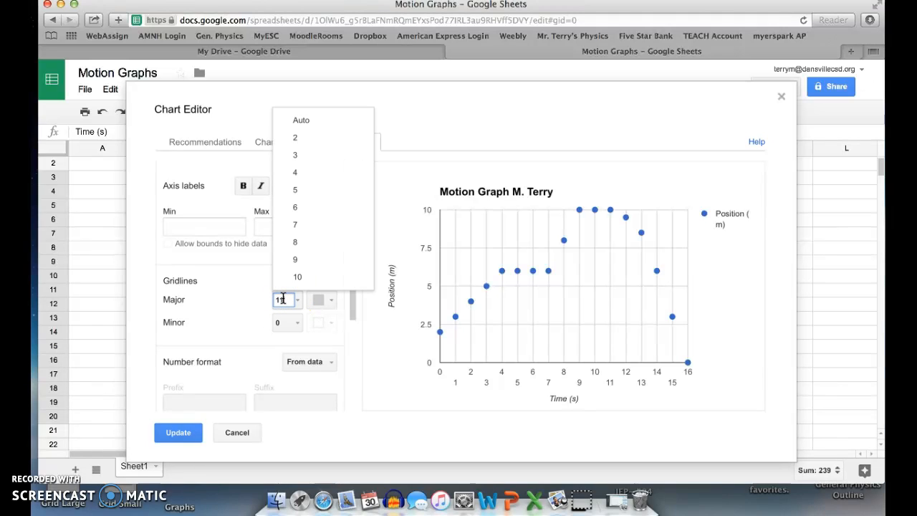
text(11)
key(Return)
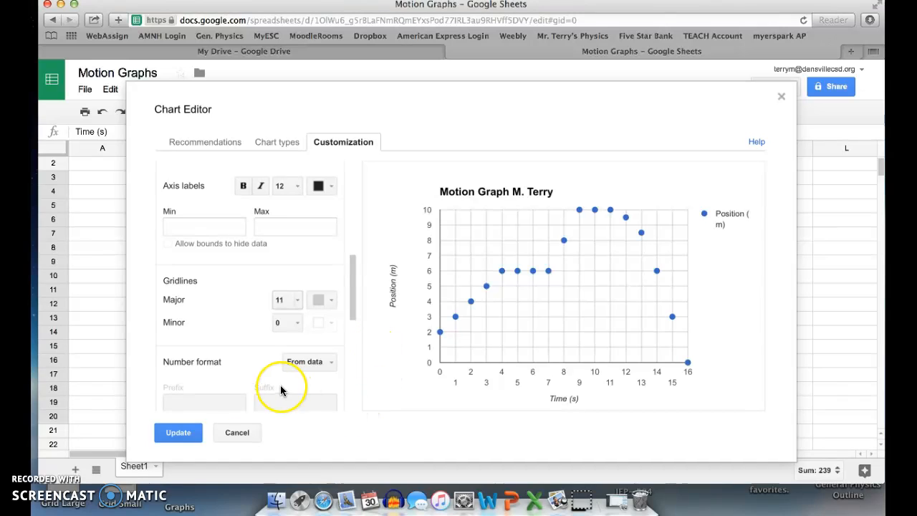
Step: Apply the customized gridlines to the chart in the sheet and deselect the chart
click(172, 434)
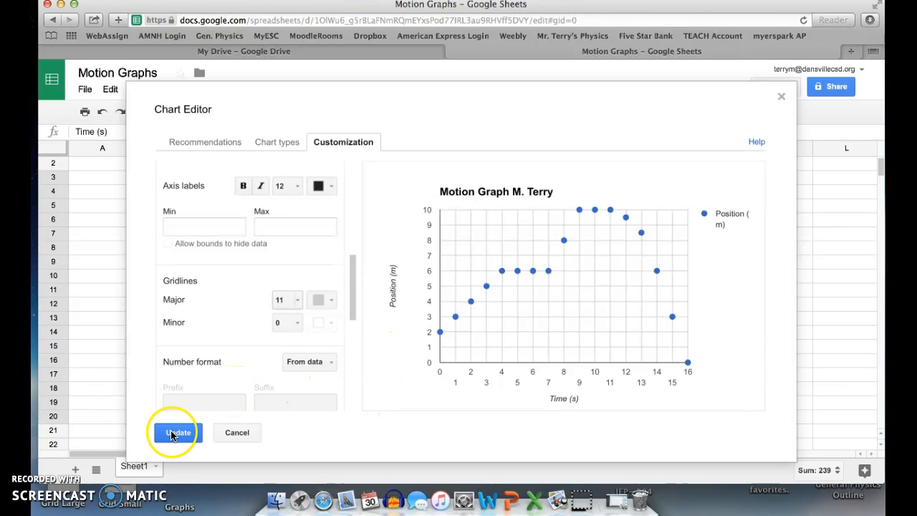
click(732, 374)
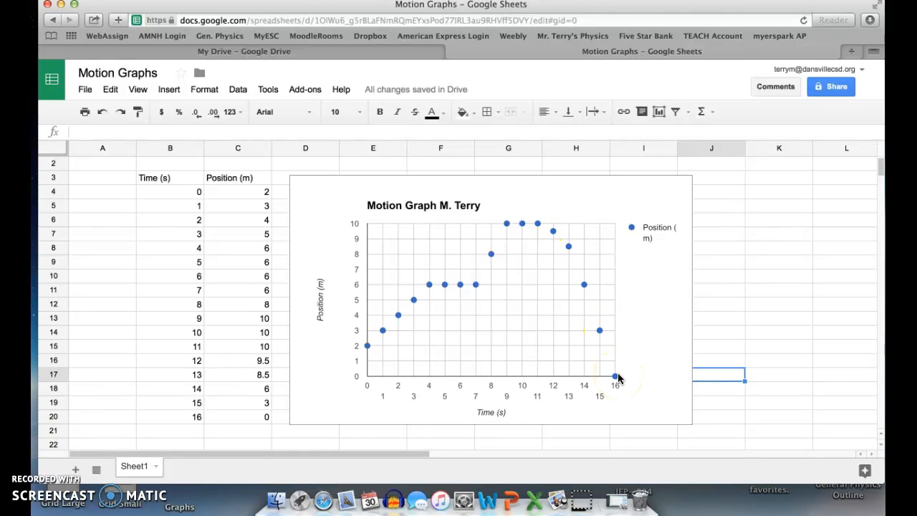
click(736, 336)
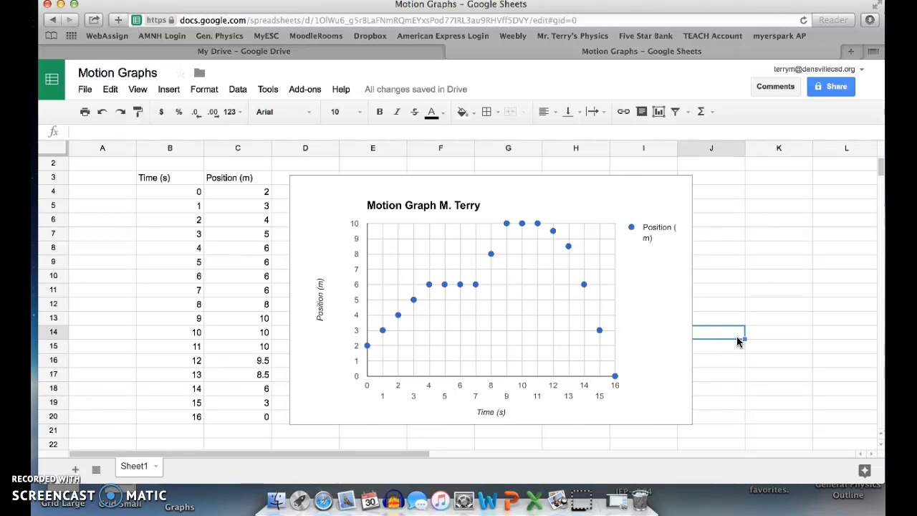